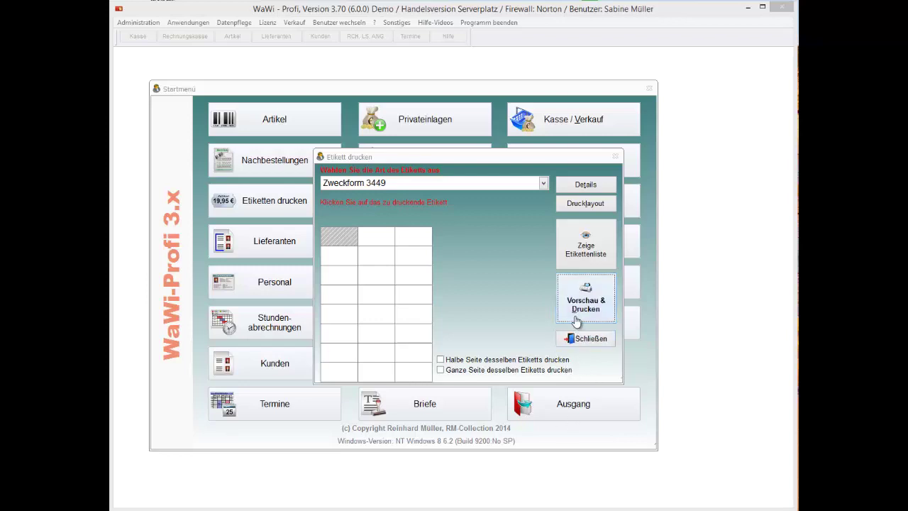
# Open the label print layout LAYOUT1 for customizing
pyautogui.click(583, 203)
pyautogui.press('Down')
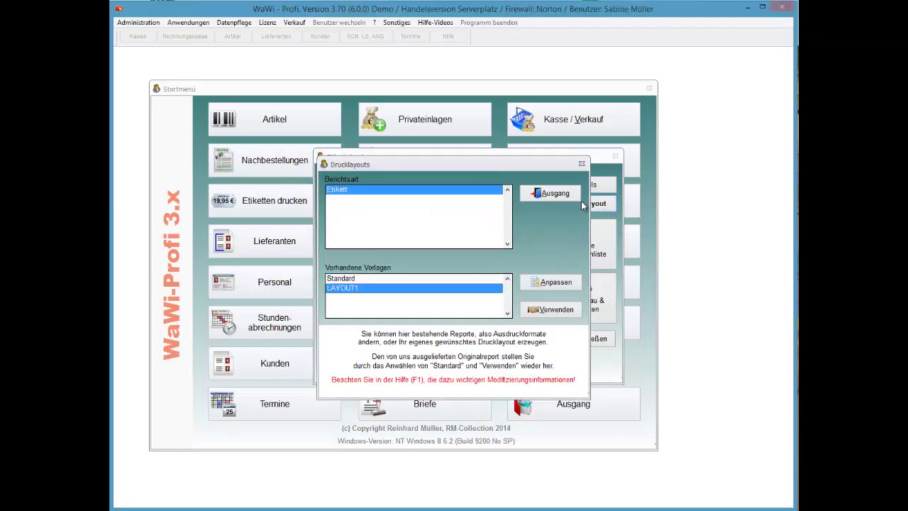
pyautogui.hotkey('alt', 'a')
pyautogui.press('Return')
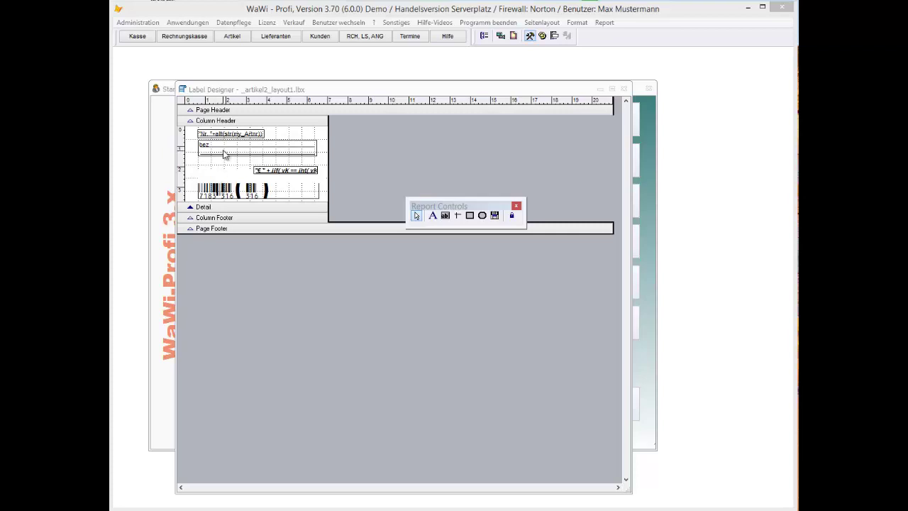
# Insert a new Field control into the label layout
pyautogui.click(225, 153)
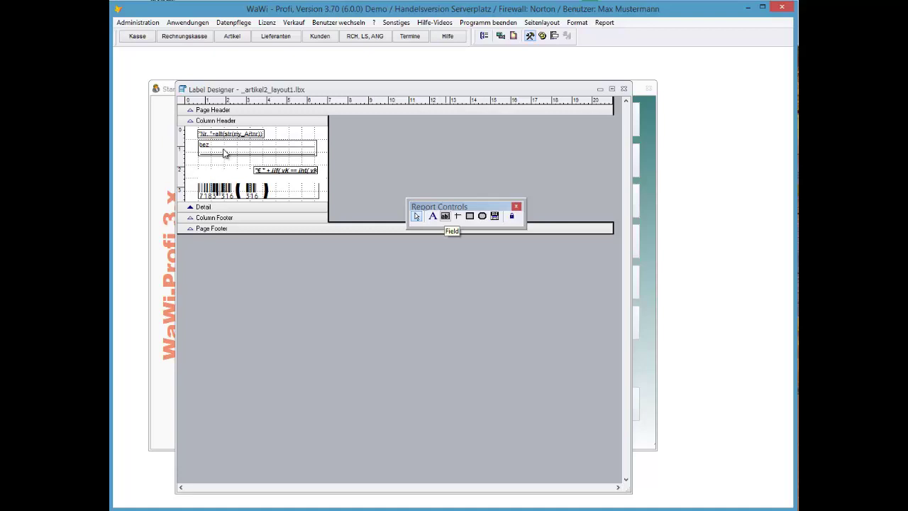
pyautogui.hotkey('alt', 'r')
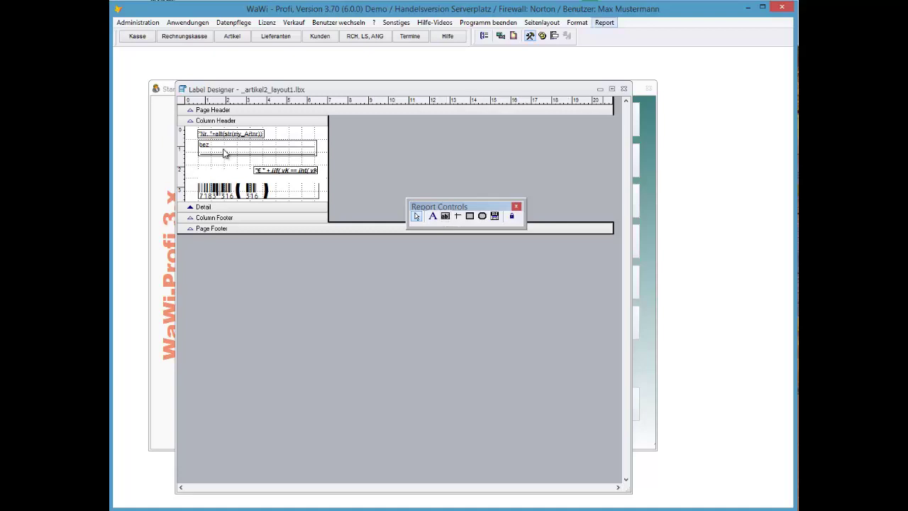
pyautogui.press('Down')
pyautogui.press('Down')
pyautogui.press('Down')
pyautogui.press('Down')
pyautogui.press('Down')
pyautogui.press('Down')
pyautogui.press('Down')
pyautogui.press('Down')
pyautogui.press('Down')
pyautogui.press('Down')
pyautogui.press('Down')
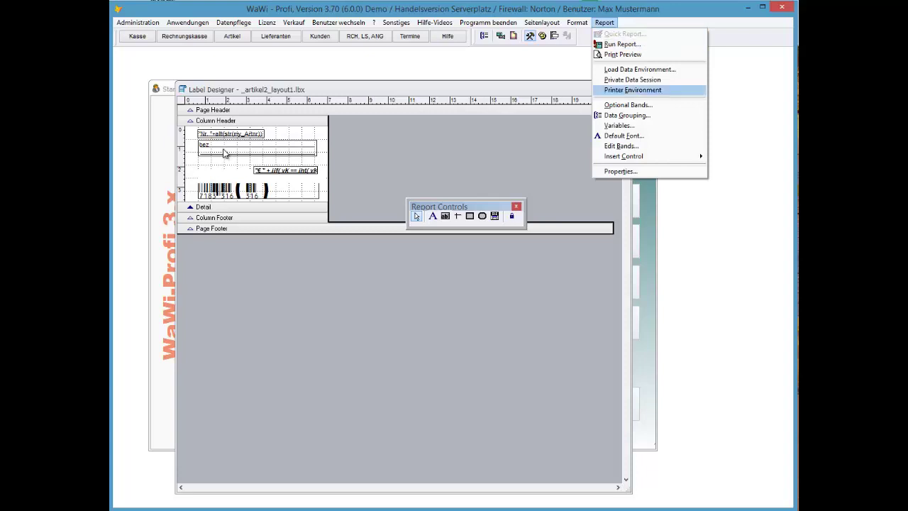
pyautogui.press('Right')
pyautogui.press('Down')
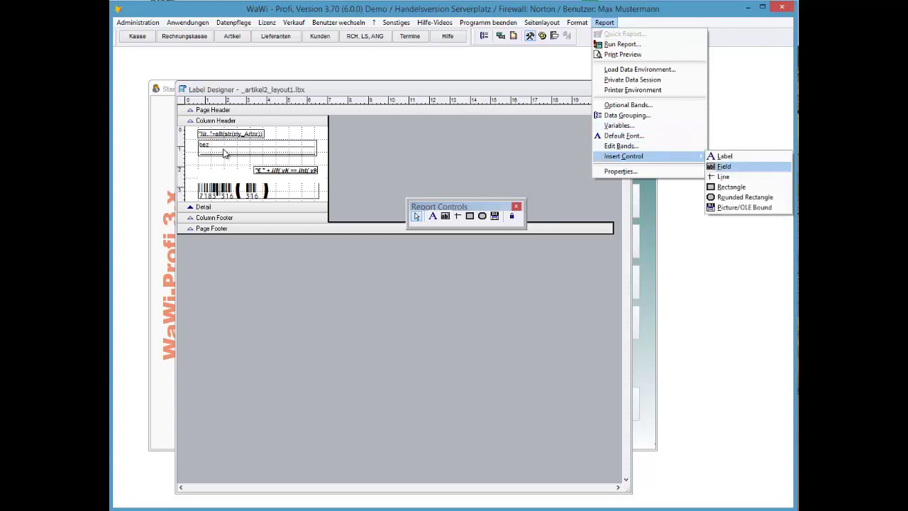
pyautogui.press('Return')
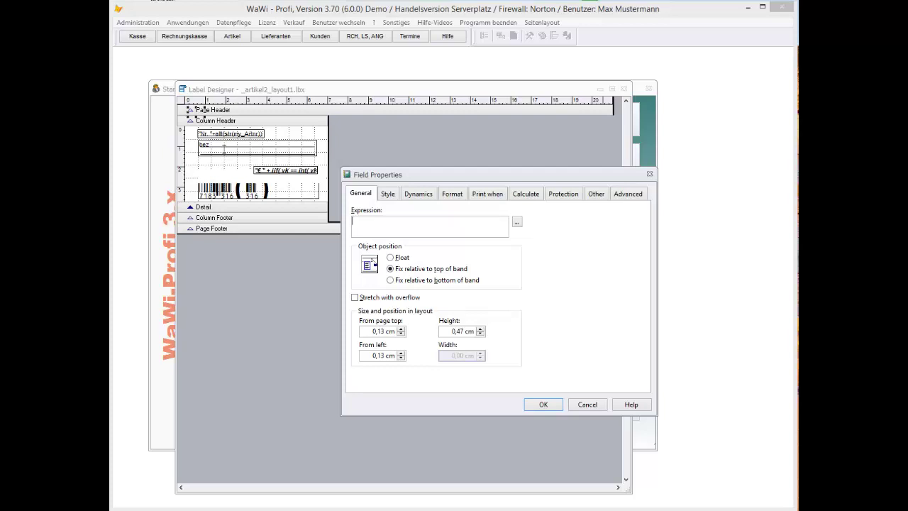
# Set the new field's expression to alltrim(LF_Name) and select LF_Name within it
pyautogui.write('alltrim()')
pyautogui.write('lf_Name')
pyautogui.hotkey('shift', 'Left')
pyautogui.hotkey('shift', 'Left')
pyautogui.hotkey('shift', 'Left')
pyautogui.hotkey('shift', 'Left')
pyautogui.hotkey('shift', 'Left')
pyautogui.hotkey('shift', 'Left')
pyautogui.hotkey('shift', 'Left')
pyautogui.hotkey('shift', 'Left')
pyautogui.hotkey('shift', 'Left')
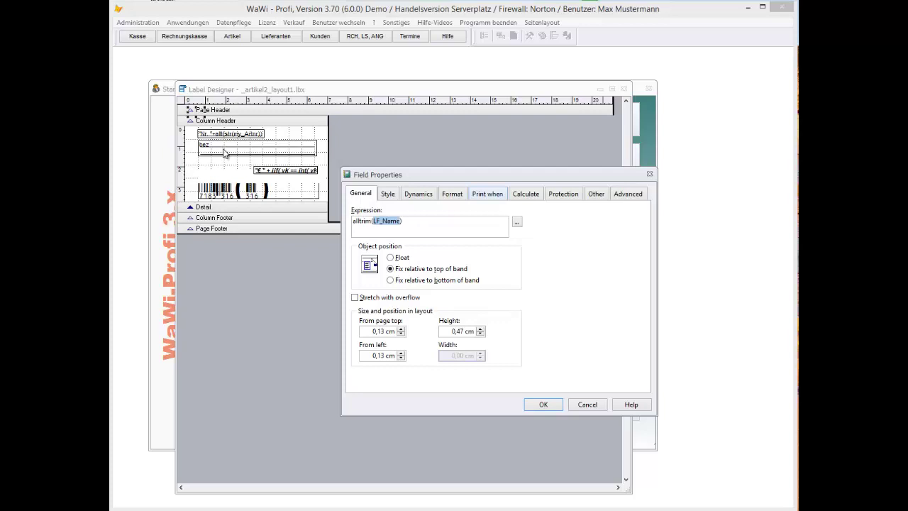
# Begin the field's print-only-when expression with !empty(
pyautogui.click(487, 193)
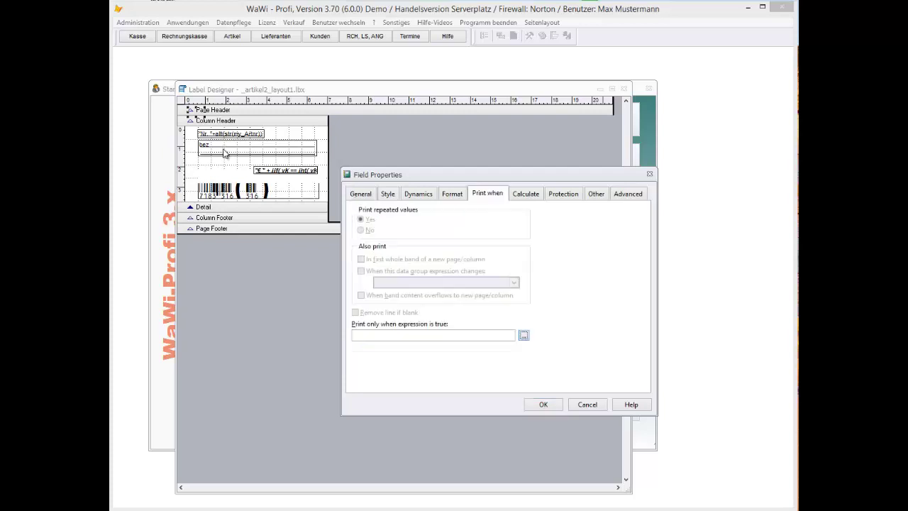
pyautogui.click(433, 335)
pyautogui.write('!empty(')
pyautogui.write('WaWi-Profi 3.x, neues Etikett einrichten/anlegen')
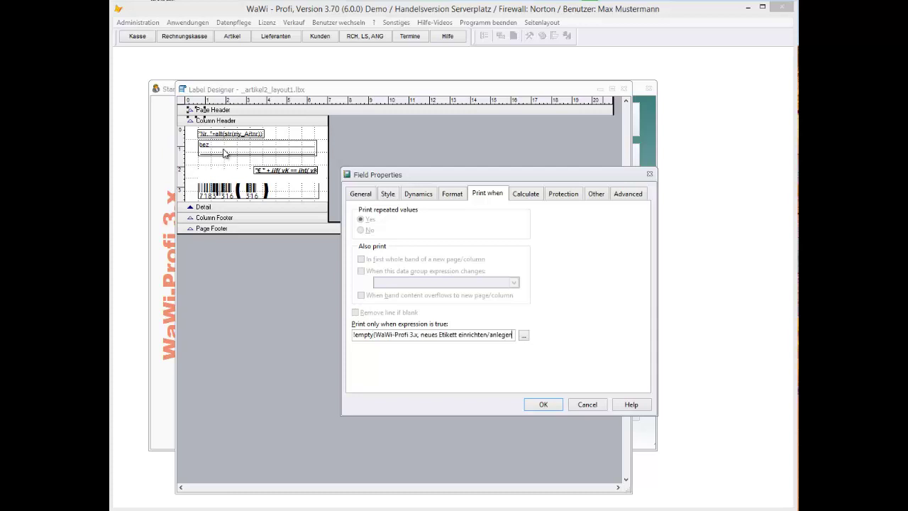
pyautogui.press('BackSpace')
pyautogui.press('BackSpace')
pyautogui.press('BackSpace')
pyautogui.press('BackSpace')
pyautogui.press('BackSpace')
pyautogui.press('BackSpace')
pyautogui.press('BackSpace')
pyautogui.press('BackSpace')
pyautogui.press('BackSpace')
pyautogui.press('BackSpace')
pyautogui.press('BackSpace')
pyautogui.press('BackSpace')
pyautogui.press('BackSpace')
pyautogui.press('BackSpace')
pyautogui.press('BackSpace')
pyautogui.press('BackSpace')
pyautogui.press('BackSpace')
pyautogui.press('BackSpace')
pyautogui.press('BackSpace')
pyautogui.press('BackSpace')
pyautogui.press('BackSpace')
pyautogui.press('BackSpace')
pyautogui.press('BackSpace')
pyautogui.press('BackSpace')
pyautogui.press('BackSpace')
pyautogui.press('BackSpace')
pyautogui.press('BackSpace')
pyautogui.press('BackSpace')
pyautogui.press('BackSpace')
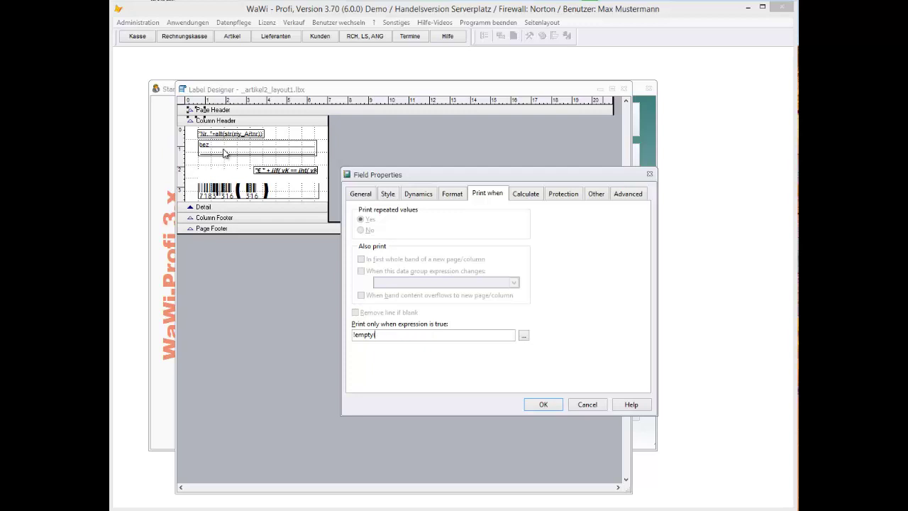
# Complete the print-only-when expression with the field name LF_Name and accept the field properties
pyautogui.write('LF_Name')
pyautogui.click(360, 194)
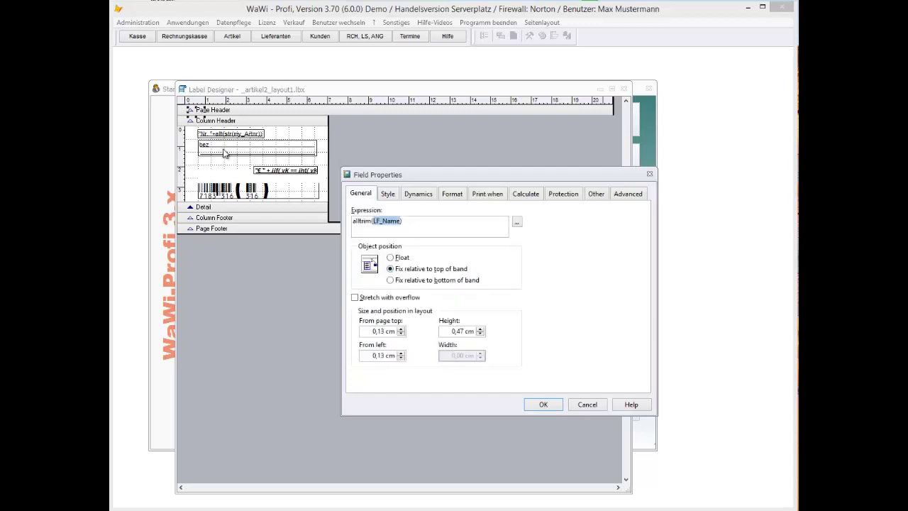
pyautogui.press('Return')
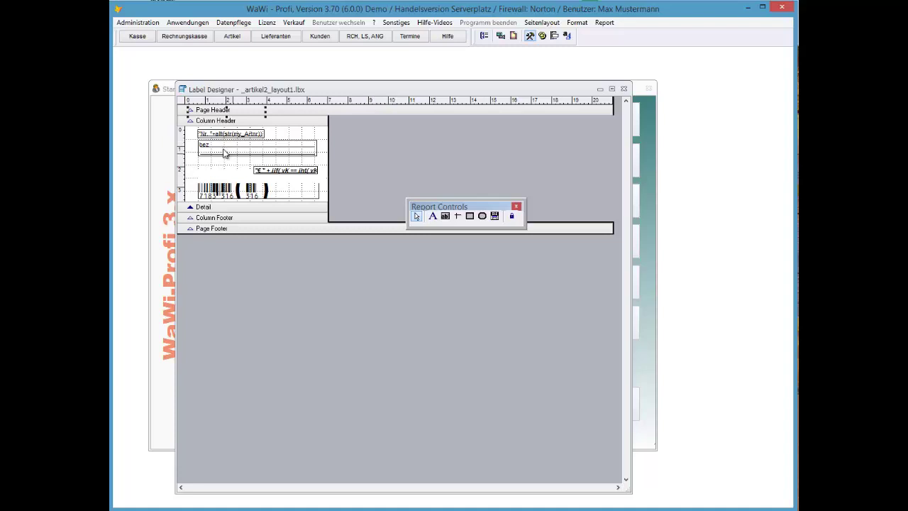
# Move the new alltrim(LF_Name) field directly below the bez field, aligned with its left edge
pyautogui.press('Down')
pyautogui.press('Down')
pyautogui.press('Down')
pyautogui.press('Down')
pyautogui.press('Down')
pyautogui.press('Down')
pyautogui.press('Down')
pyautogui.press('Down')
pyautogui.press('Down')
pyautogui.press('Down')
pyautogui.press('Down')
pyautogui.press('Down')
pyautogui.press('Down')
pyautogui.press('Down')
pyautogui.press('Down')
pyautogui.press('Down')
pyautogui.press('Down')
pyautogui.press('Down')
pyautogui.press('Down')
pyautogui.press('Down')
pyautogui.press('Down')
pyautogui.press('Down')
pyautogui.press('Down')
pyautogui.press('Down')
pyautogui.press('Down')
pyautogui.press('Down')
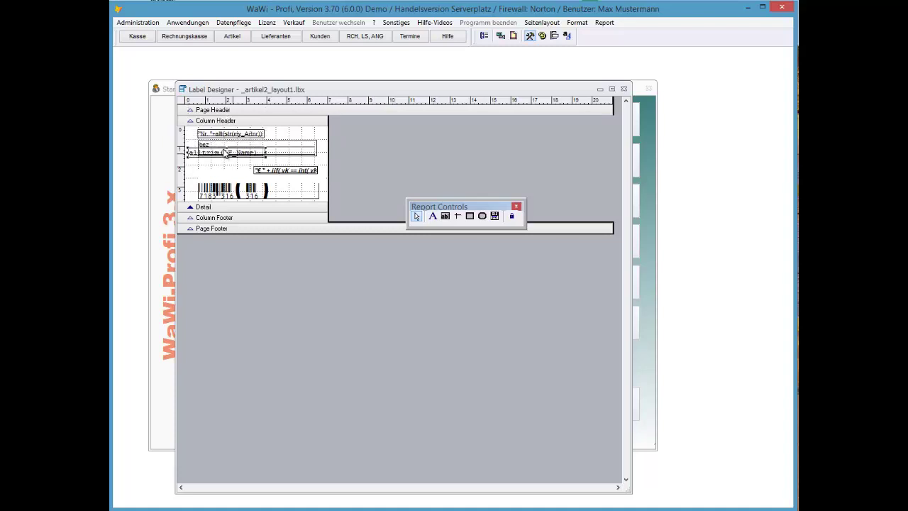
pyautogui.press('Down')
pyautogui.press('Down')
pyautogui.press('Down')
pyautogui.press('Down')
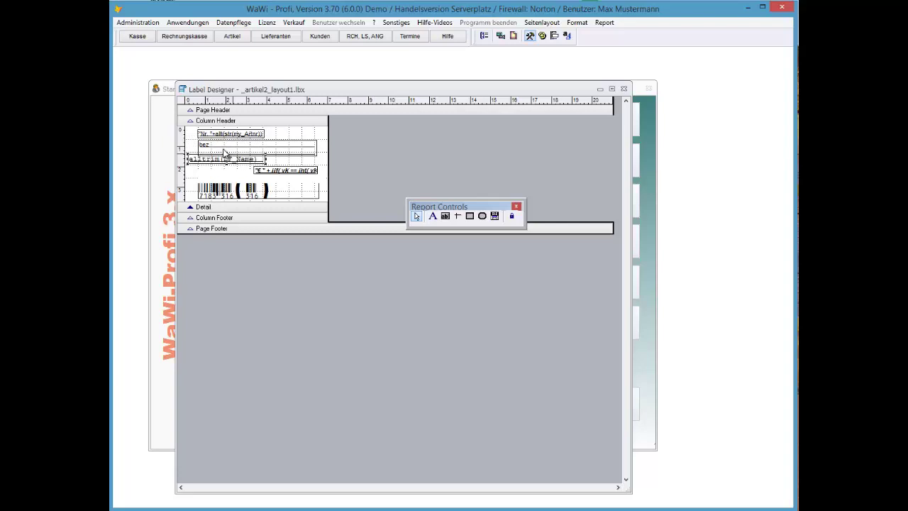
pyautogui.press('Right')
pyautogui.press('Right')
pyautogui.press('Right')
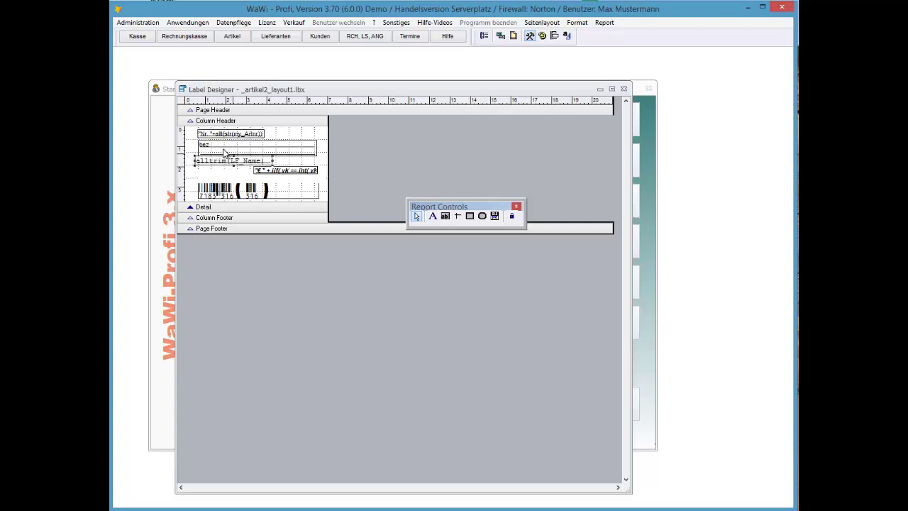
pyautogui.press('Right')
pyautogui.press('Right')
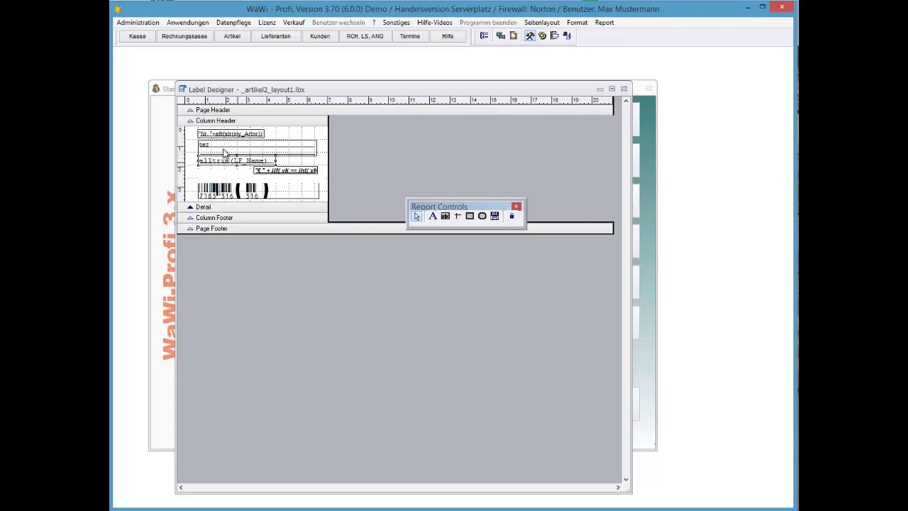
# Set the alltrim(LF_Name) field's font to Arial, Standard style, size 8
pyautogui.doubleClick(224, 152)
pyautogui.hotkey('ctrl', 'Tab')
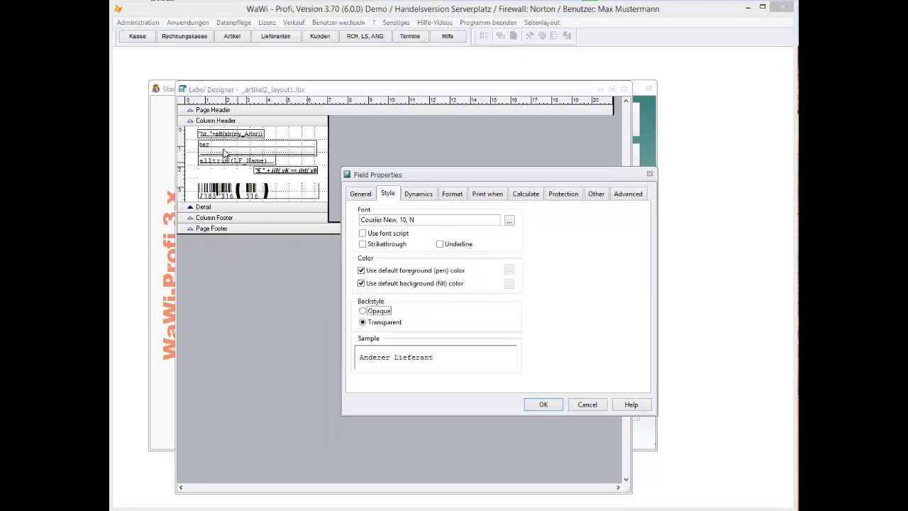
pyautogui.hotkey('alt', 'f')
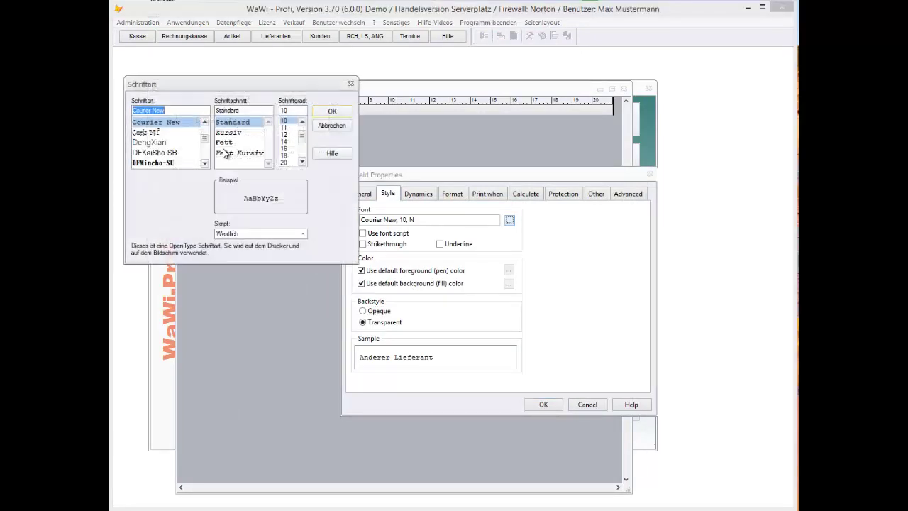
pyautogui.scroll(5, 224, 154)
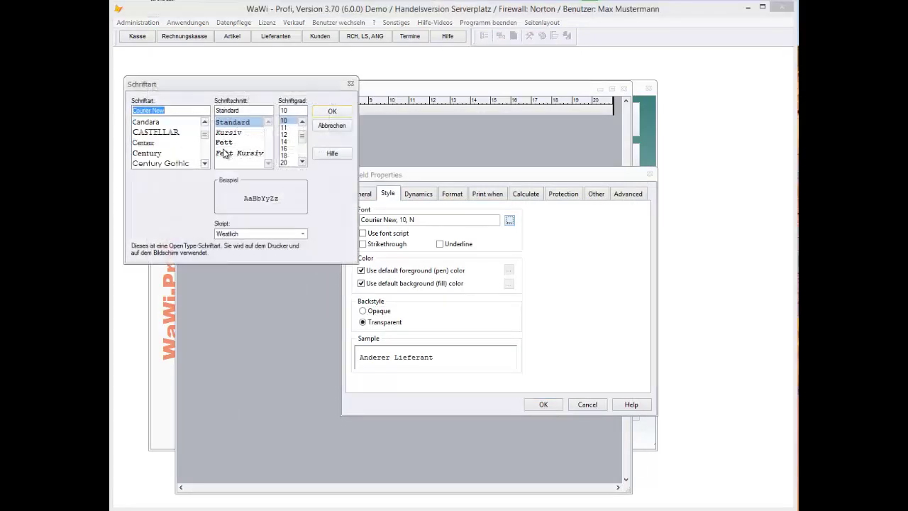
pyautogui.scroll(-1, 225, 154)
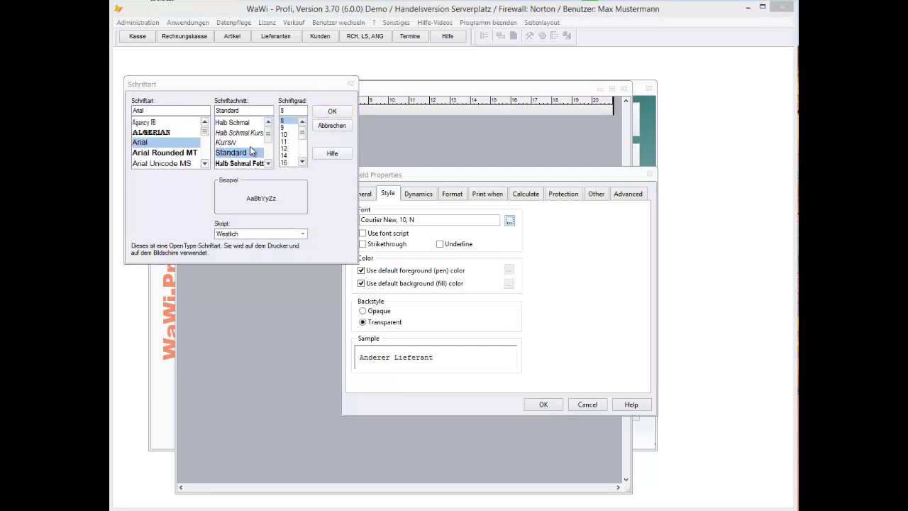
pyautogui.click(326, 113)
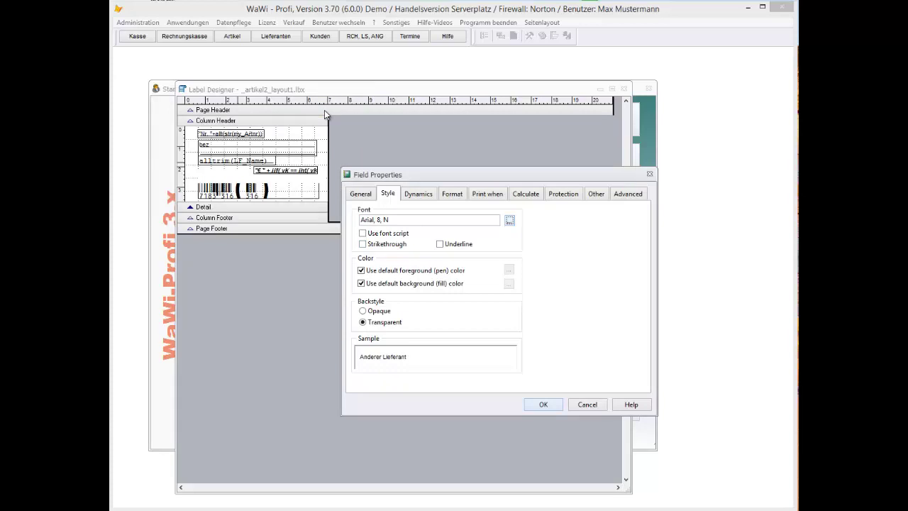
pyautogui.press('Return')
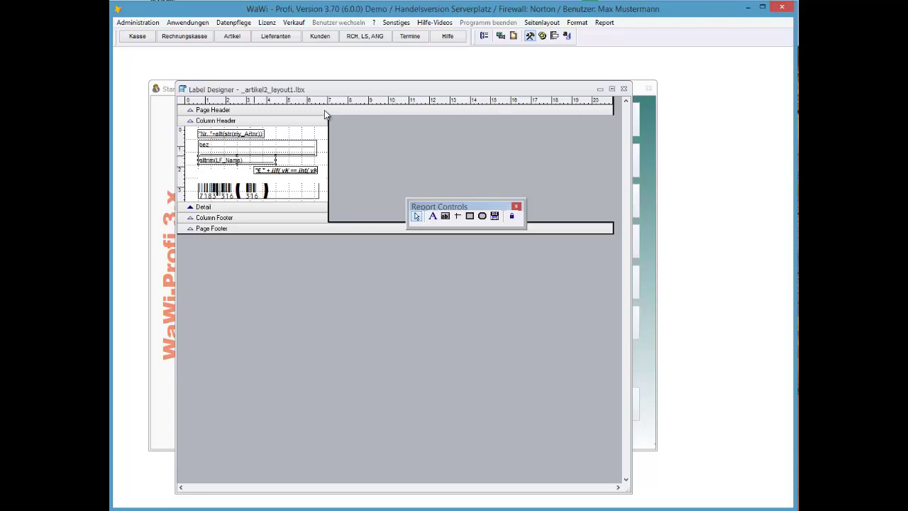
# Nudge the alltrim(LF_Name) field slightly down and widen it to match the bez field's right edge
pyautogui.press('Down')
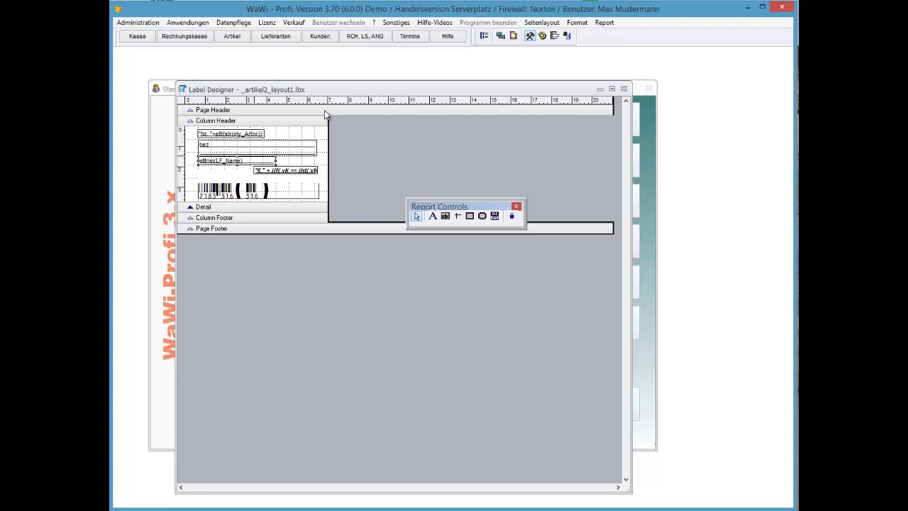
pyautogui.press('Down')
pyautogui.press('Down')
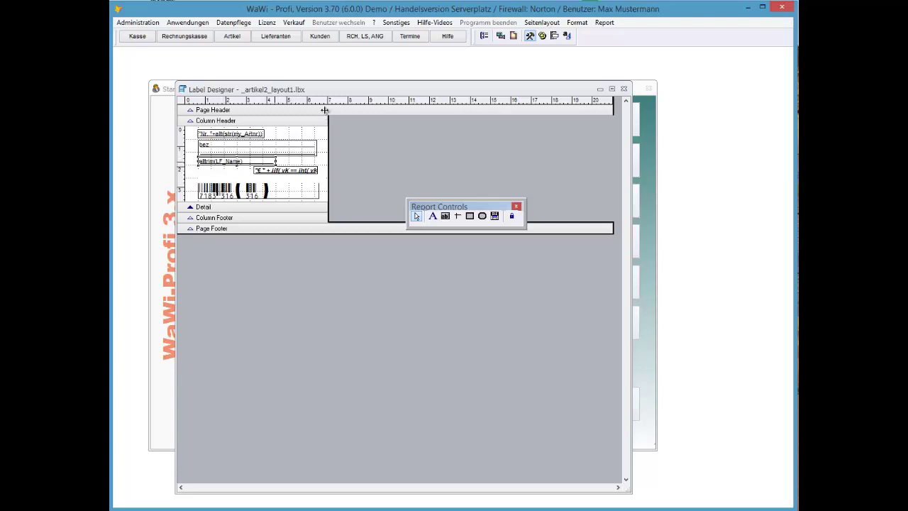
pyautogui.hotkey('shift', 'Right')
pyautogui.hotkey('shift', 'Right')
pyautogui.hotkey('shift', 'Right')
pyautogui.hotkey('shift', 'Right')
pyautogui.hotkey('shift', 'Right')
pyautogui.hotkey('shift', 'Right')
pyautogui.hotkey('shift', 'Right')
pyautogui.hotkey('shift', 'Right')
pyautogui.hotkey('shift', 'Right')
pyautogui.hotkey('shift', 'Right')
pyautogui.hotkey('shift', 'Right')
pyautogui.hotkey('shift', 'Right')
pyautogui.hotkey('shift', 'Right')
pyautogui.hotkey('shift', 'Right')
pyautogui.hotkey('shift', 'Right')
pyautogui.hotkey('shift', 'Right')
pyautogui.hotkey('shift', 'Right')
pyautogui.hotkey('shift', 'Right')
pyautogui.hotkey('shift', 'Right')
pyautogui.hotkey('shift', 'Right')
pyautogui.hotkey('shift', 'Right')
pyautogui.hotkey('shift', 'Down')
pyautogui.hotkey('shift', 'Right')
pyautogui.hotkey('shift', 'Right')
pyautogui.hotkey('shift', 'Right')
pyautogui.hotkey('shift', 'Right')
pyautogui.hotkey('shift', 'Right')
pyautogui.hotkey('shift', 'Right')
pyautogui.hotkey('shift', 'Right')
pyautogui.hotkey('shift', 'Right')
pyautogui.hotkey('shift', 'Right')
pyautogui.hotkey('shift', 'Left')
pyautogui.hotkey('shift', 'Left')
pyautogui.hotkey('shift', 'Left')
pyautogui.hotkey('shift', 'Left')
pyautogui.hotkey('shift', 'Right')
pyautogui.click(325, 114)
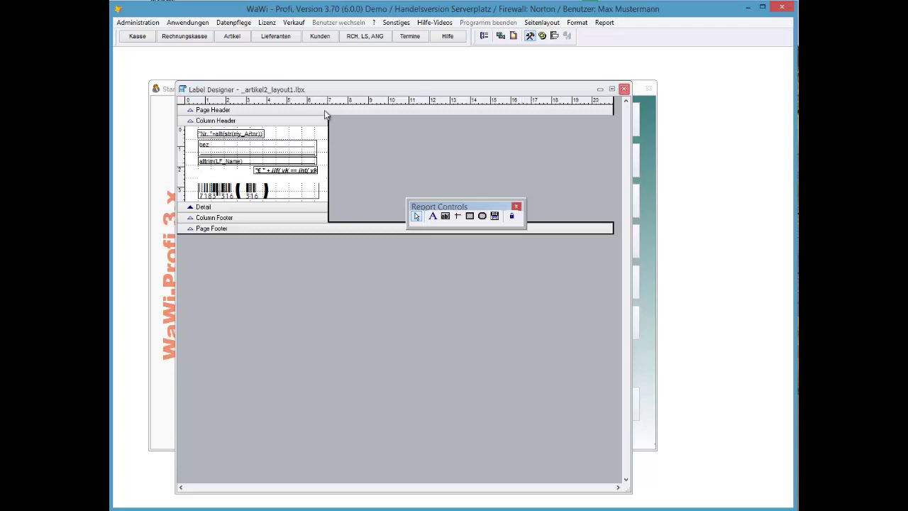
# Close the label designer saving the changes, set LAYOUT1 for future use, and leave the print layouts dialog
pyautogui.press('Escape')
pyautogui.press('Return')
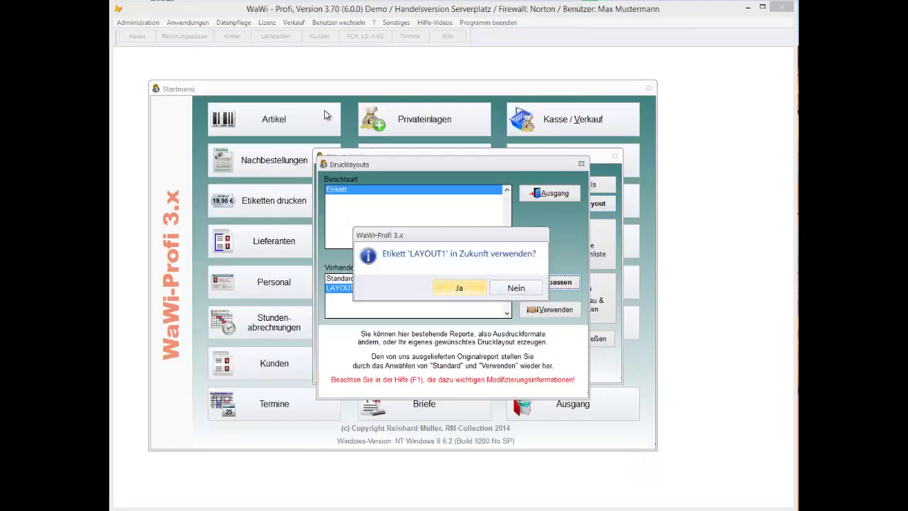
pyautogui.press('Return')
pyautogui.press('Return')
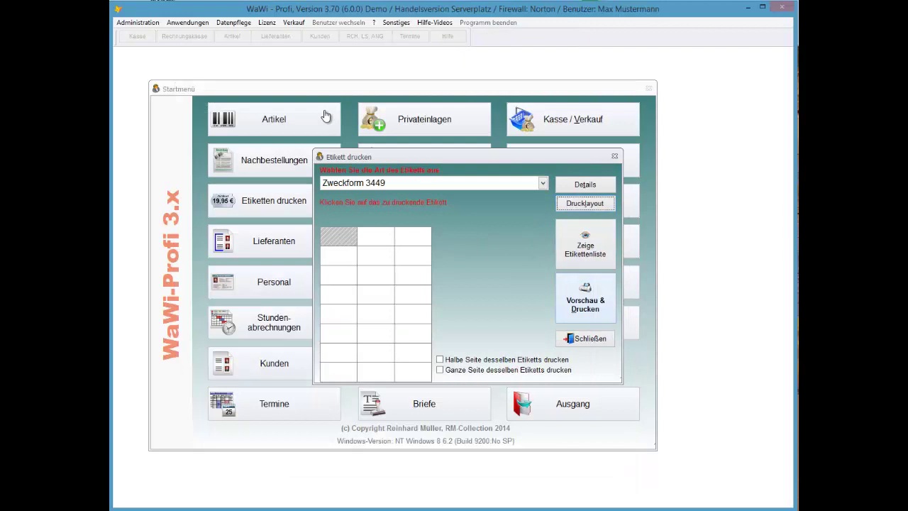
# Preview the label print, zoom in to check the supplier name on the label, and close the preview
pyautogui.click(584, 301)
pyautogui.press('Return')
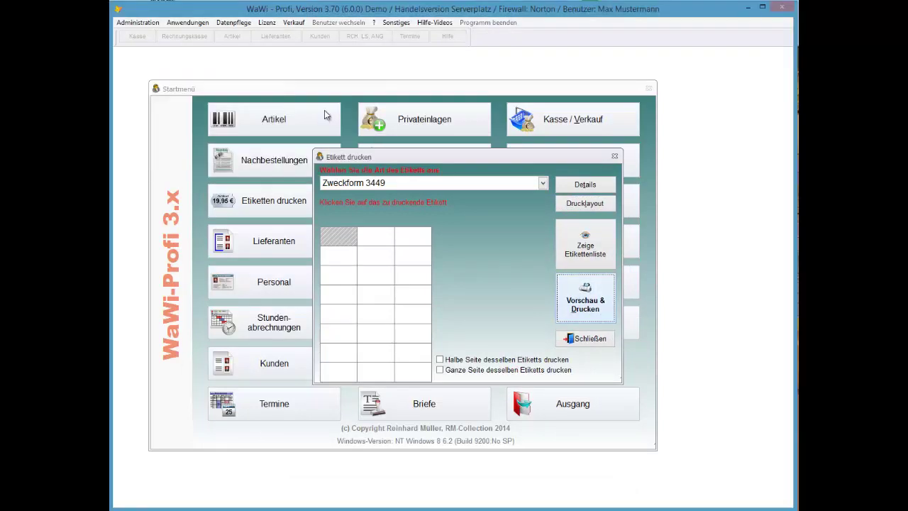
pyautogui.click(458, 219)
pyautogui.click(458, 219)
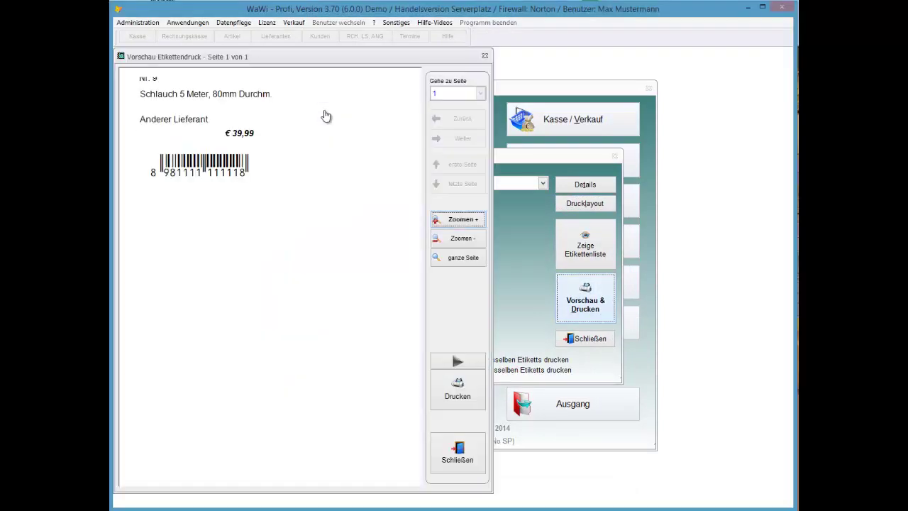
pyautogui.click(458, 219)
pyautogui.click(458, 219)
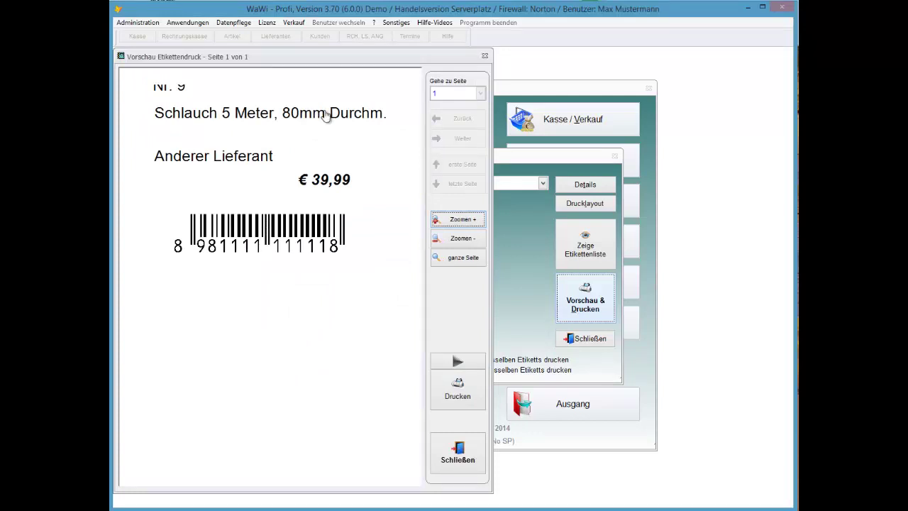
pyautogui.press('Escape')
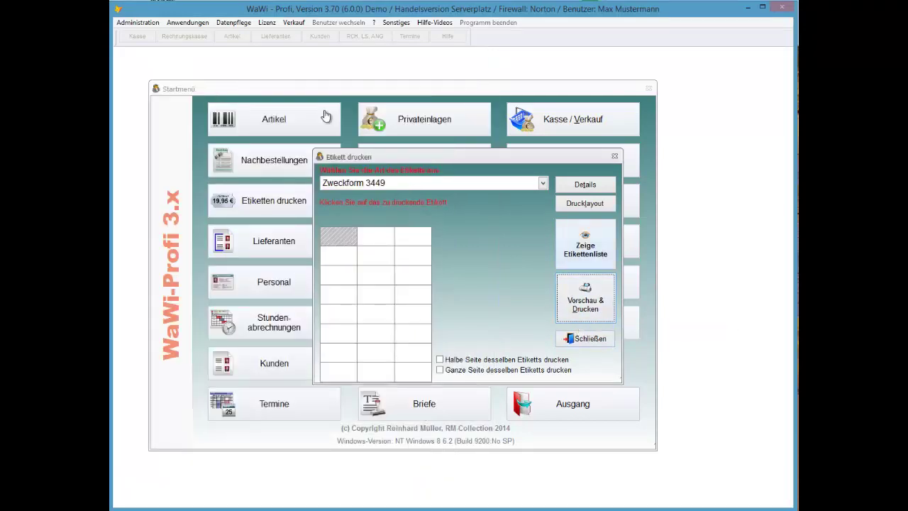
# Preview the label print again, close the preview and the label printing dialog, and confirm the closing prompt
pyautogui.press('Return')
pyautogui.press('Return')
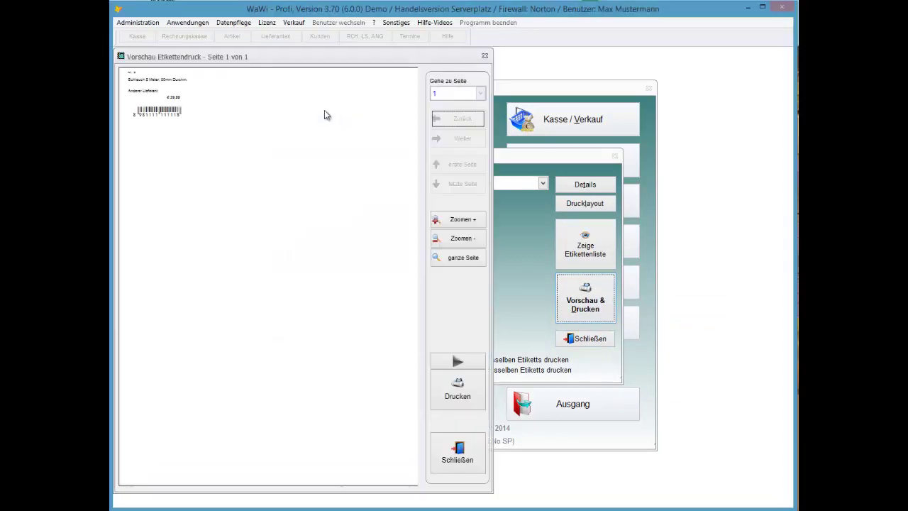
pyautogui.press('Escape')
pyautogui.press('Escape')
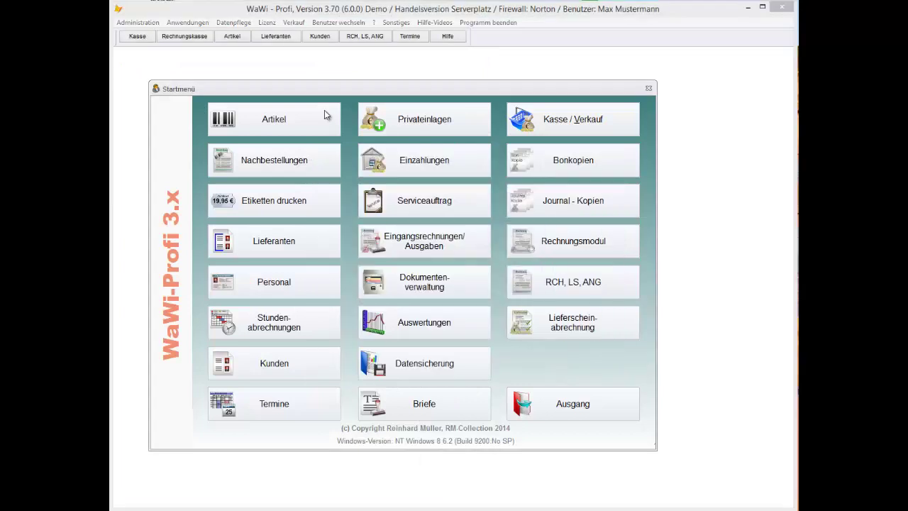
pyautogui.press('j')
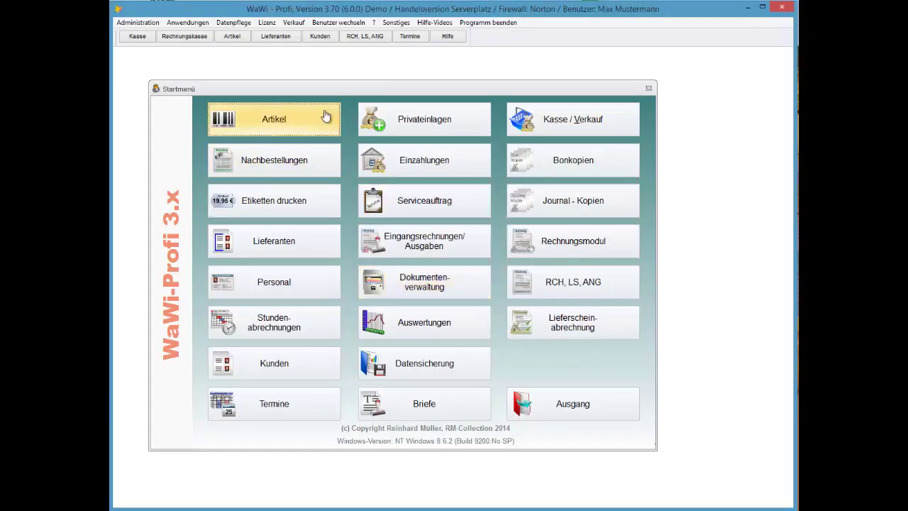
# Open the article master and create one label for article 7, Pinke M12 Schrauben 100mm
pyautogui.click(326, 115)
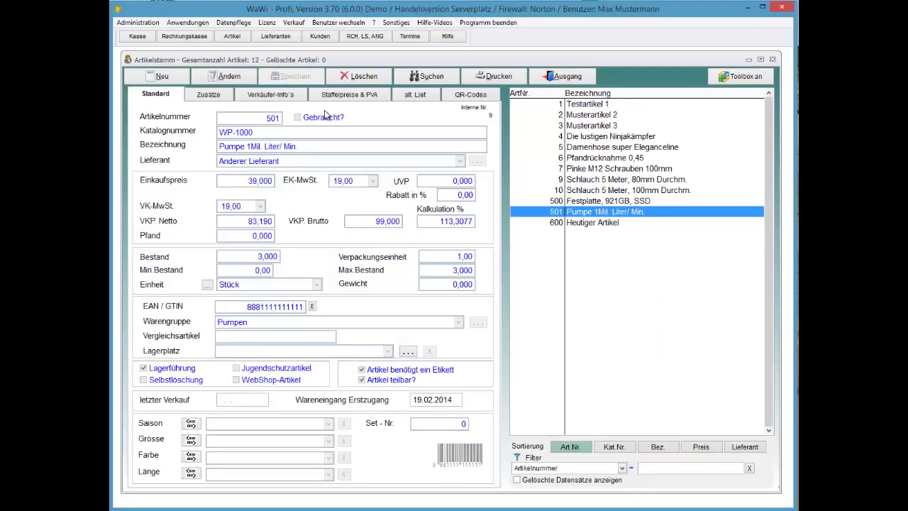
pyautogui.scroll(1, 326, 115)
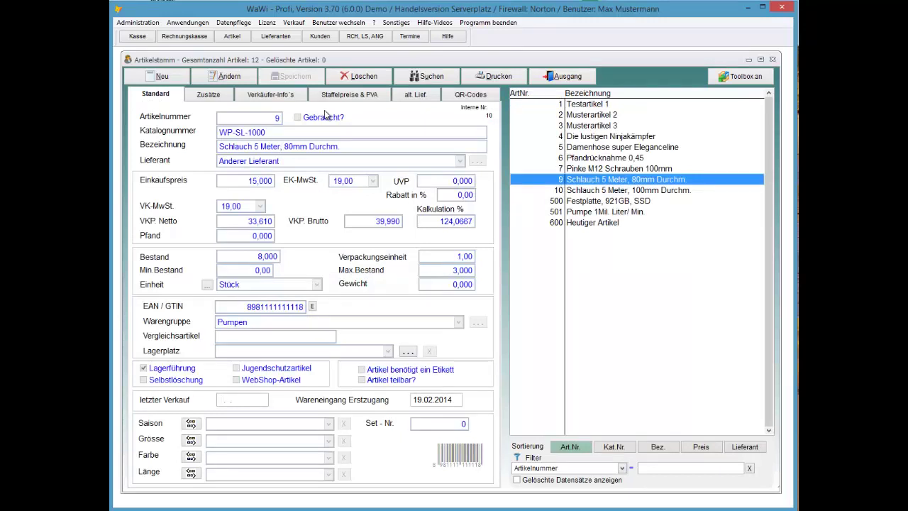
pyautogui.press('Up')
pyautogui.press('Up')
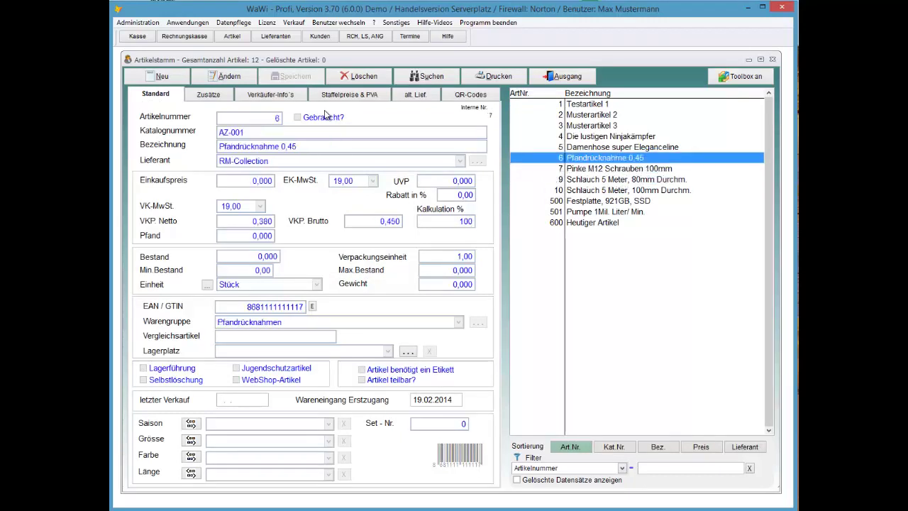
pyautogui.press('Down')
pyautogui.press('Menu')
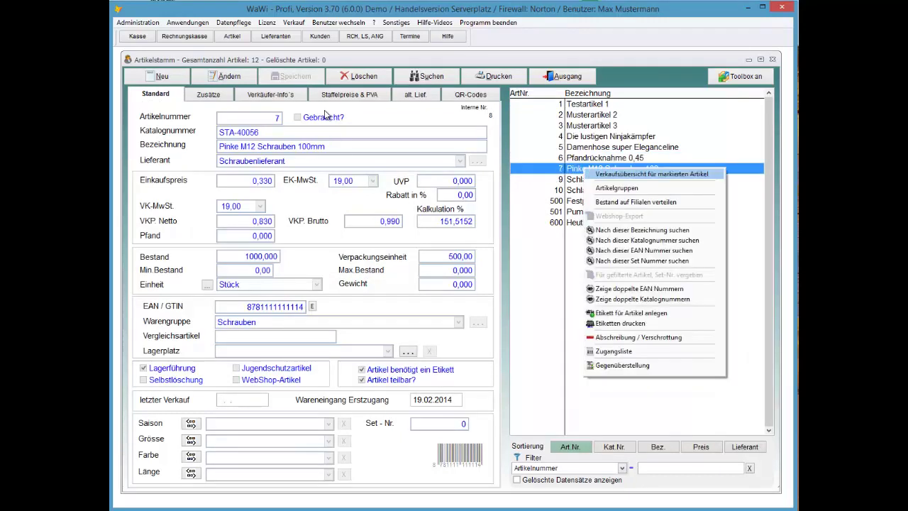
pyautogui.press('Down')
pyautogui.press('Down')
pyautogui.press('Down')
pyautogui.press('Down')
pyautogui.press('Down')
pyautogui.press('Down')
pyautogui.press('Down')
pyautogui.press('Down')
pyautogui.press('Down')
pyautogui.press('Down')
pyautogui.press('Down')
pyautogui.press('Up')
pyautogui.press('Up')
pyautogui.press('Up')
pyautogui.press('Up')
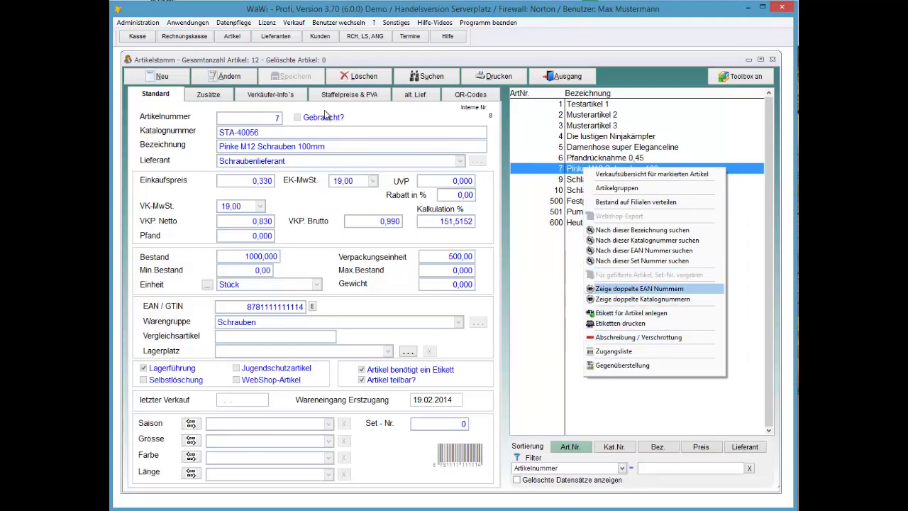
pyautogui.press('Down')
pyautogui.press('Down')
pyautogui.press('Return')
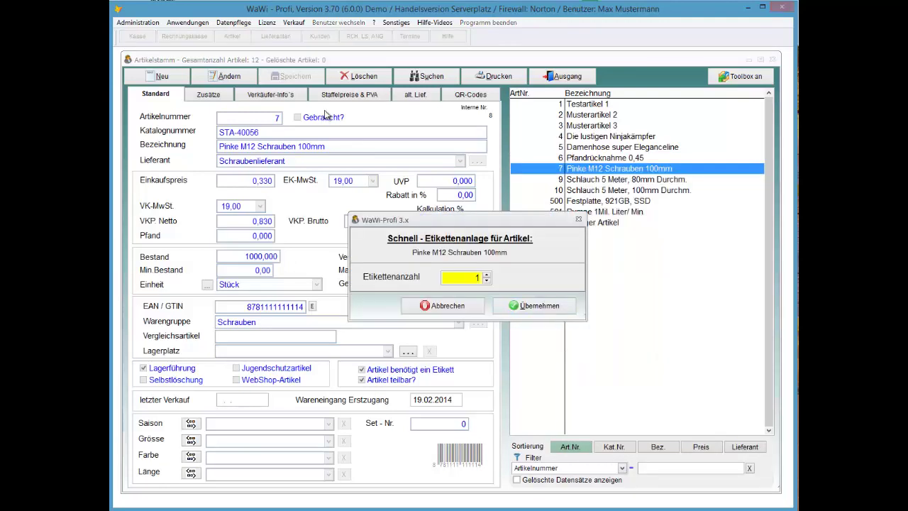
pyautogui.press('Return')
# Create a label for article 501, Pumpe 1Mil. Liter/ Min
pyautogui.press('End')
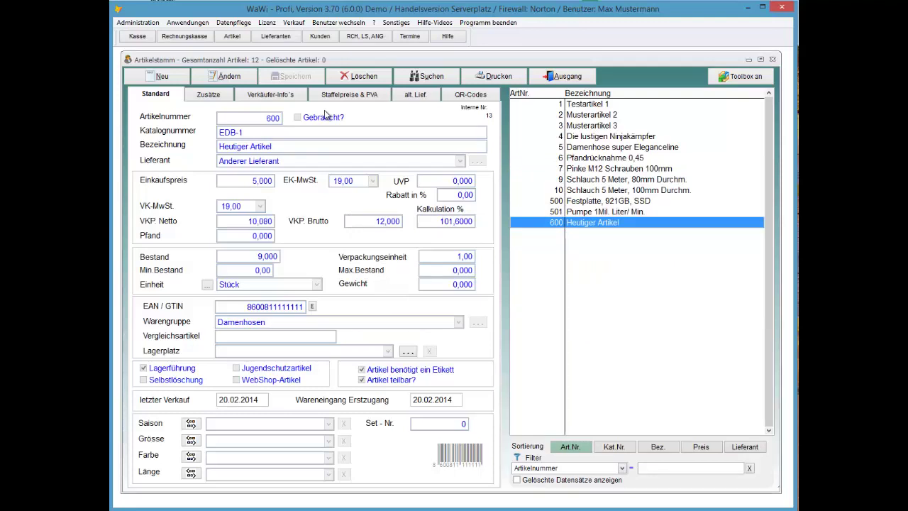
pyautogui.press('Up')
pyautogui.press('Menu')
pyautogui.press('Down')
pyautogui.press('Down')
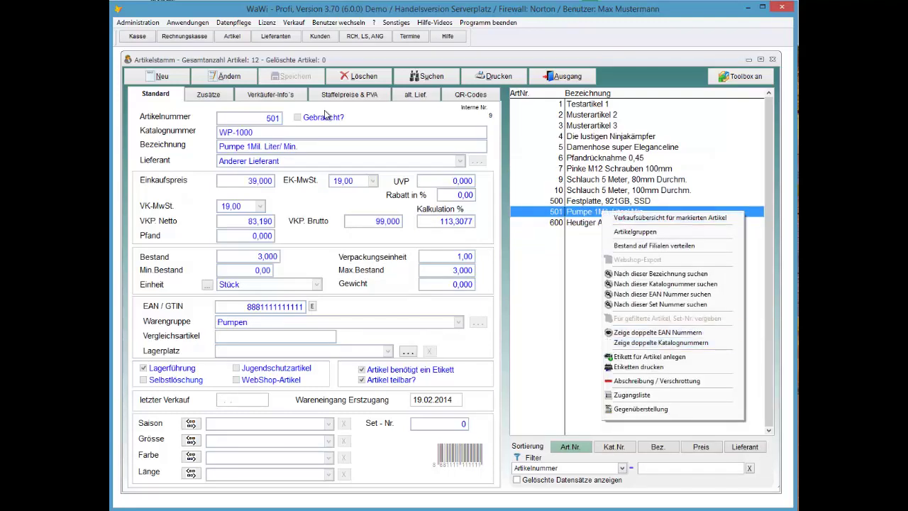
pyautogui.press('Return')
pyautogui.press('Return')
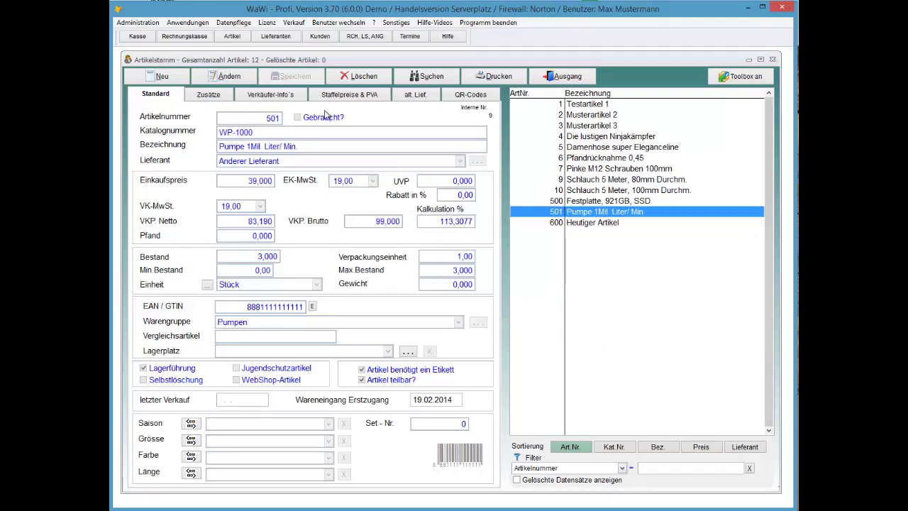
# Leave the article master and open the label print preview with the HP Officejet Pro 8600 as printer
pyautogui.press('Return')
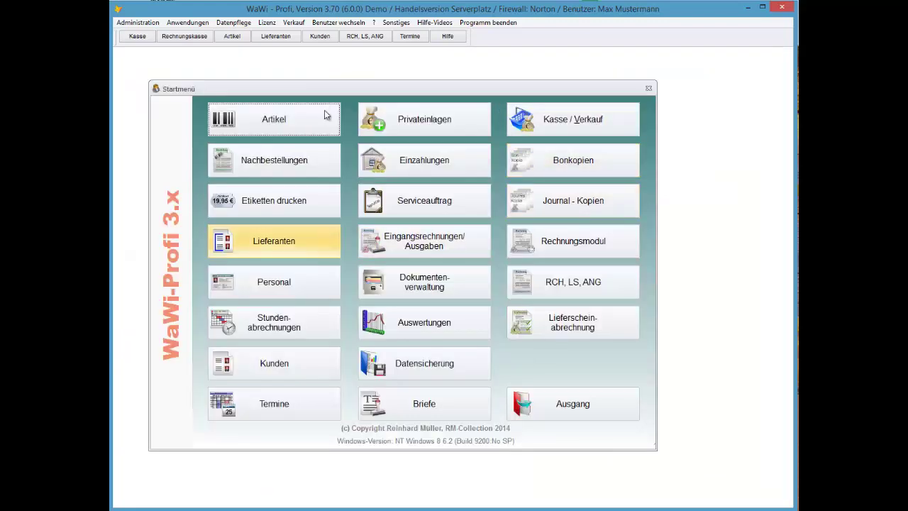
pyautogui.press('Return')
pyautogui.hotkey('alt', 'd')
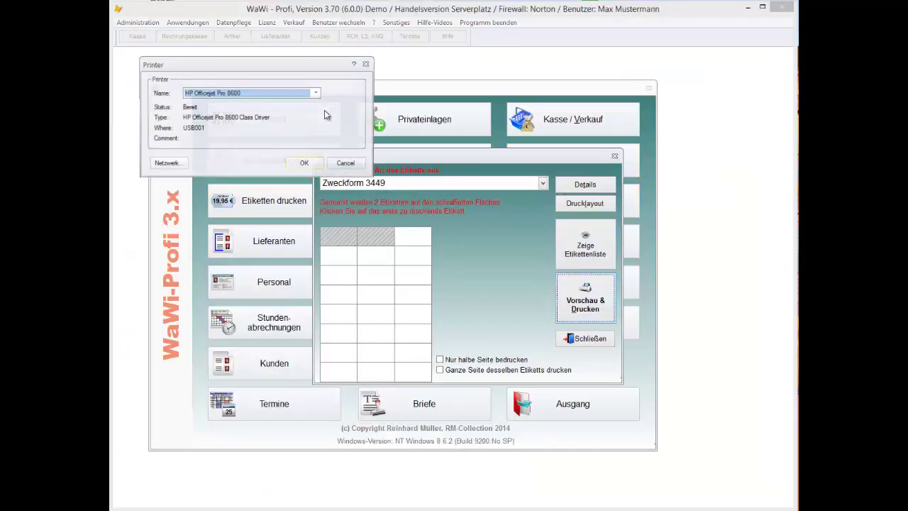
pyautogui.press('Return')
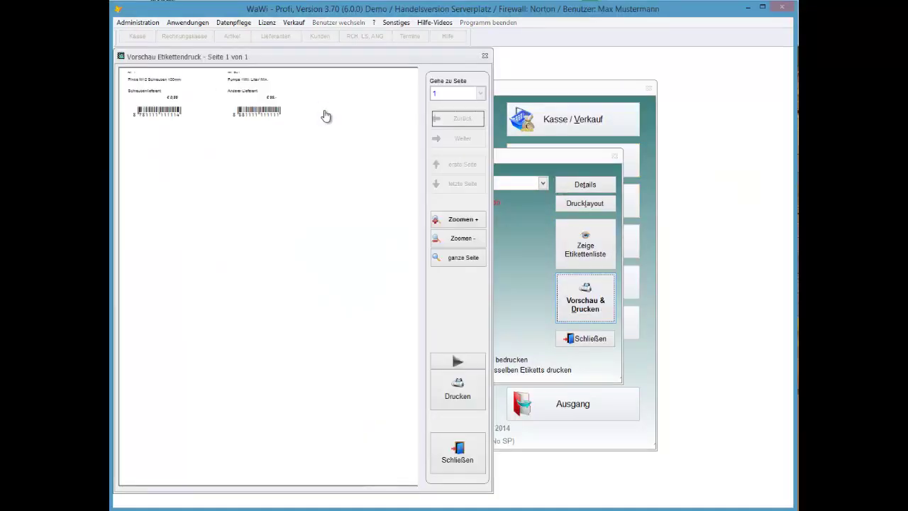
# Enlarge the label preview to check the supplier names on the labels for articles 7 and 501
pyautogui.press('+')
pyautogui.press('+')
pyautogui.press('+')
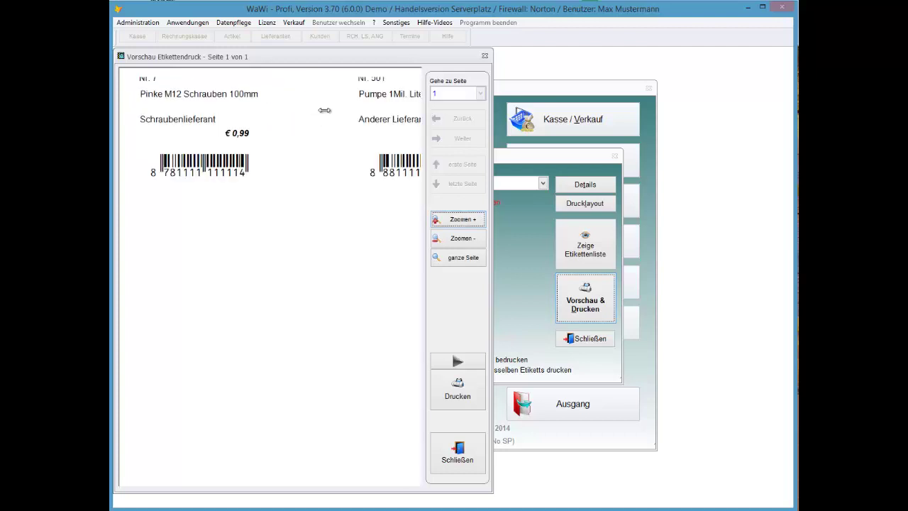
pyautogui.press('Return')
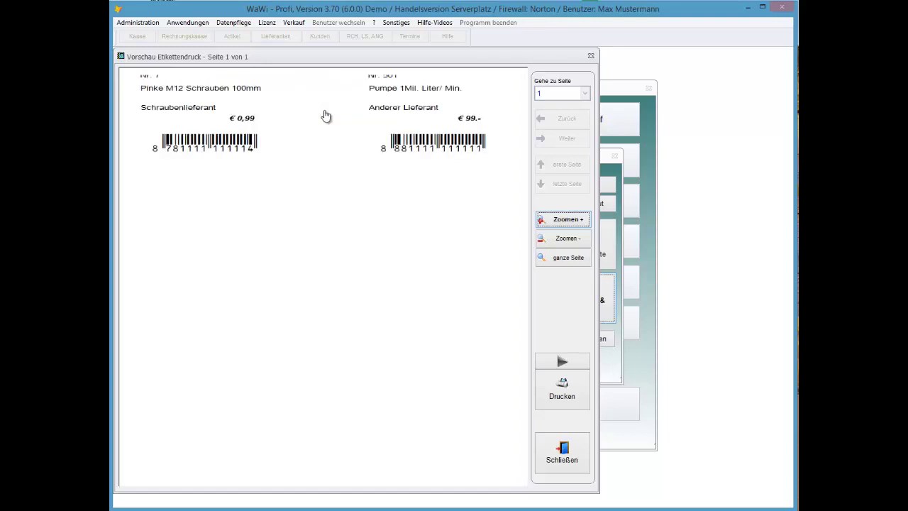
pyautogui.press('Tab')
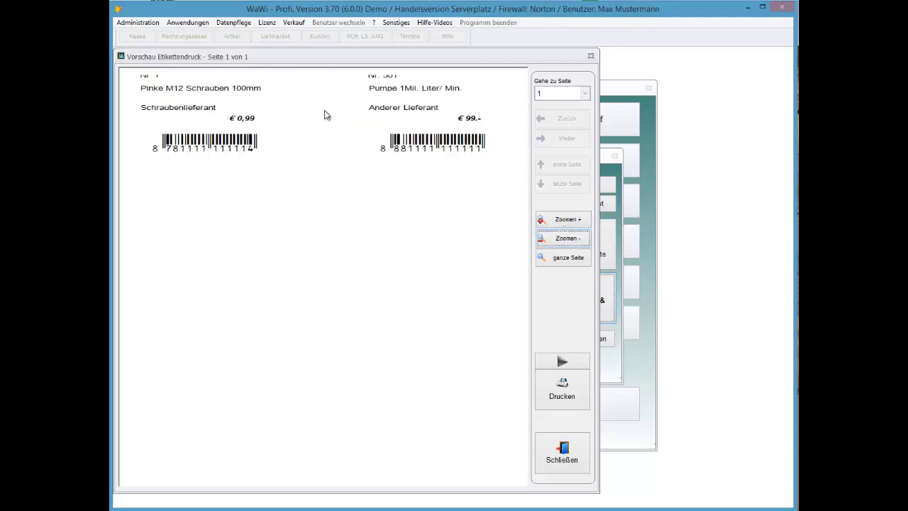